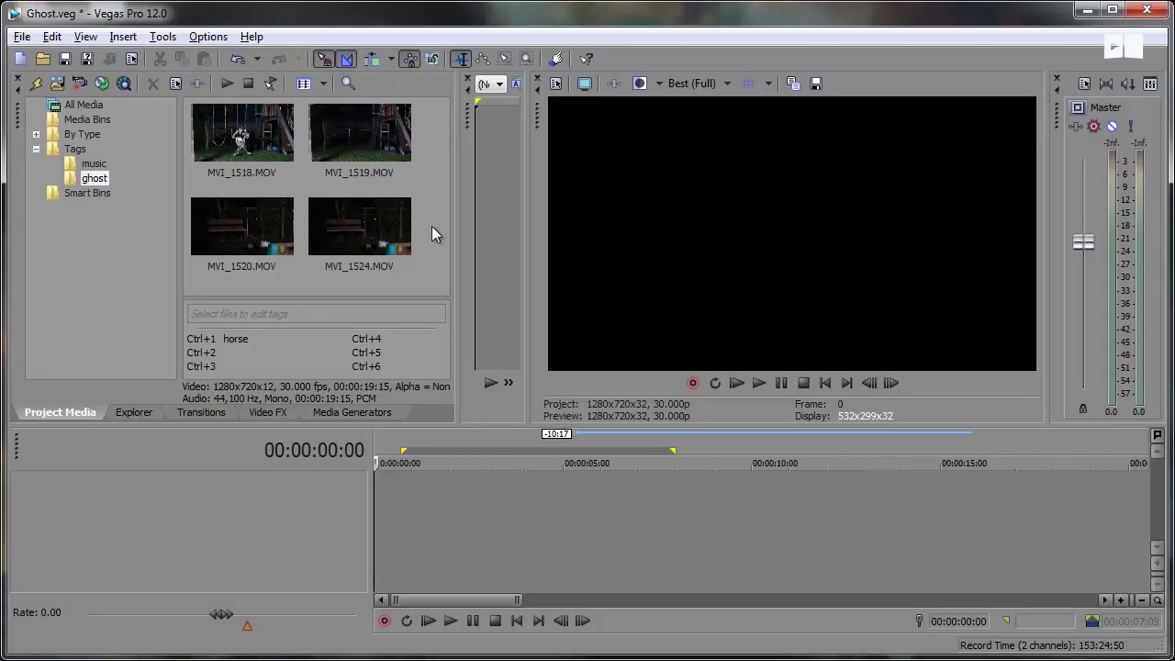
# Add only the video of MVI_1520 and MVI_1524 on separate tracks, matching project settings to the footage.
pyautogui.moveTo(432, 225); pyautogui.dragTo(265, 247)
pyautogui.moveTo(353, 261); pyautogui.dragTo(364, 457)
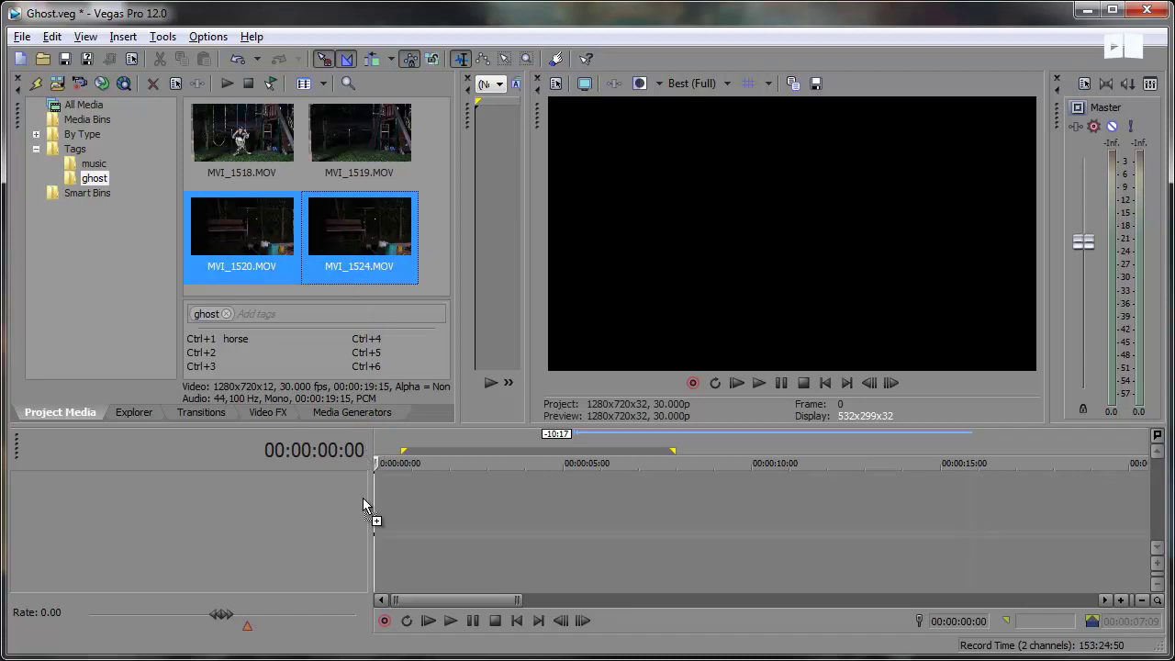
pyautogui.moveTo(366, 499); pyautogui.dragTo(367, 501)
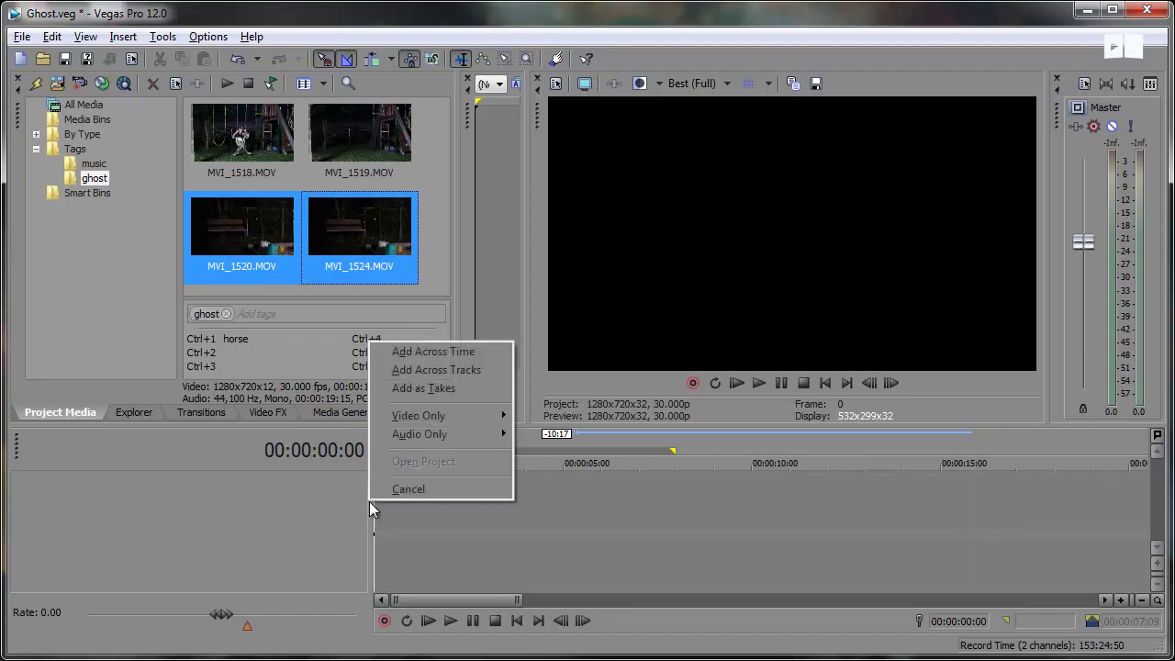
pyautogui.moveTo(452, 421)
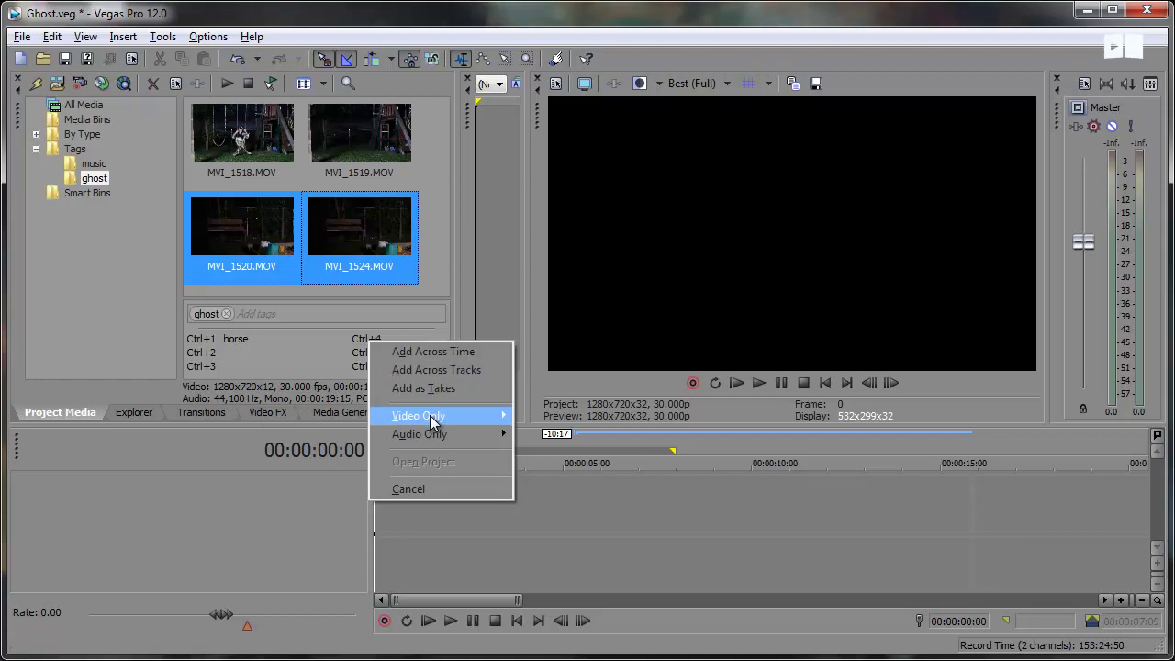
pyautogui.click(331, 434)
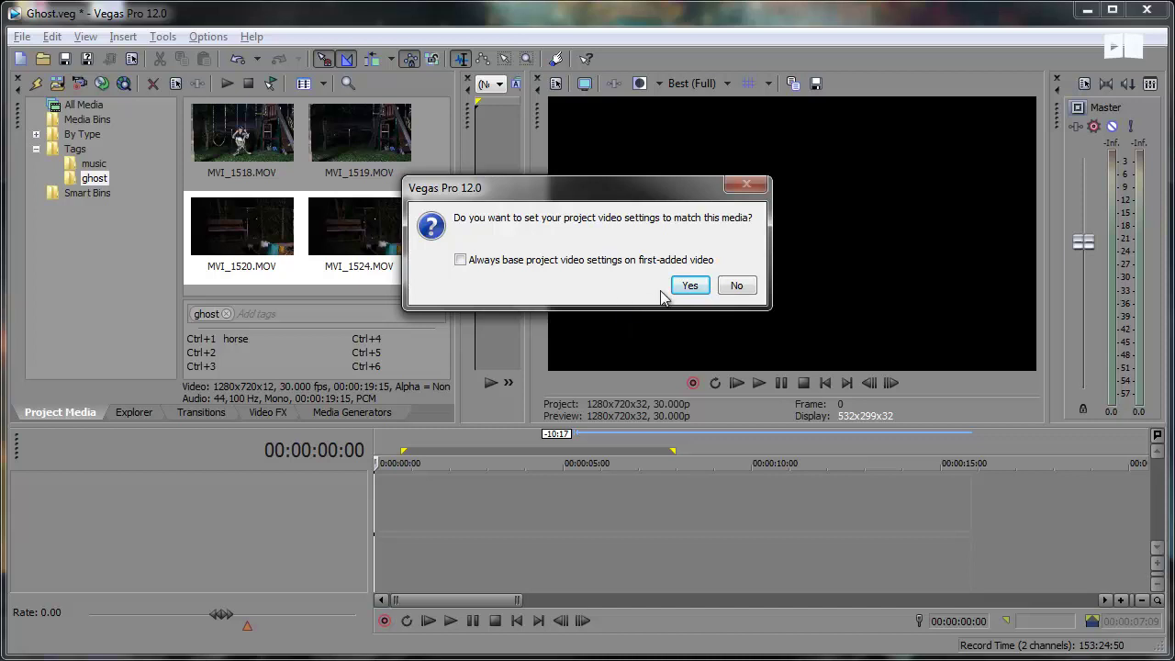
pyautogui.click(689, 287)
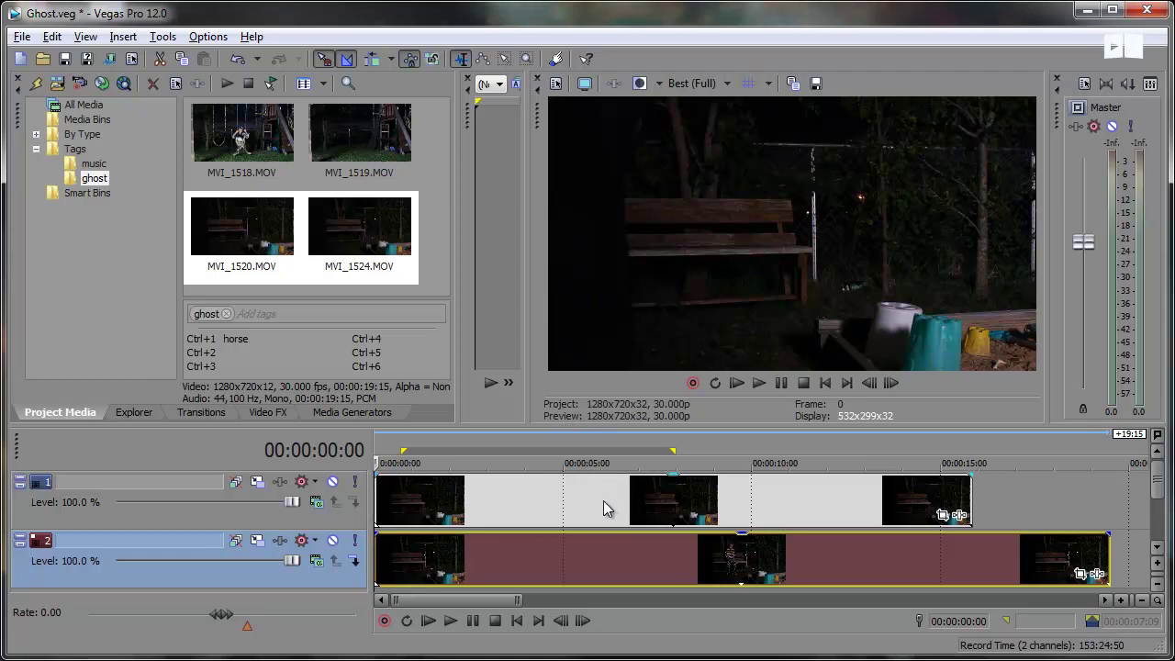
# Move the striped-boy track to the top and scrub to where he sits on the bench.
pyautogui.moveTo(244, 520); pyautogui.dragTo(238, 579)
pyautogui.click(609, 491)
pyautogui.click(677, 501)
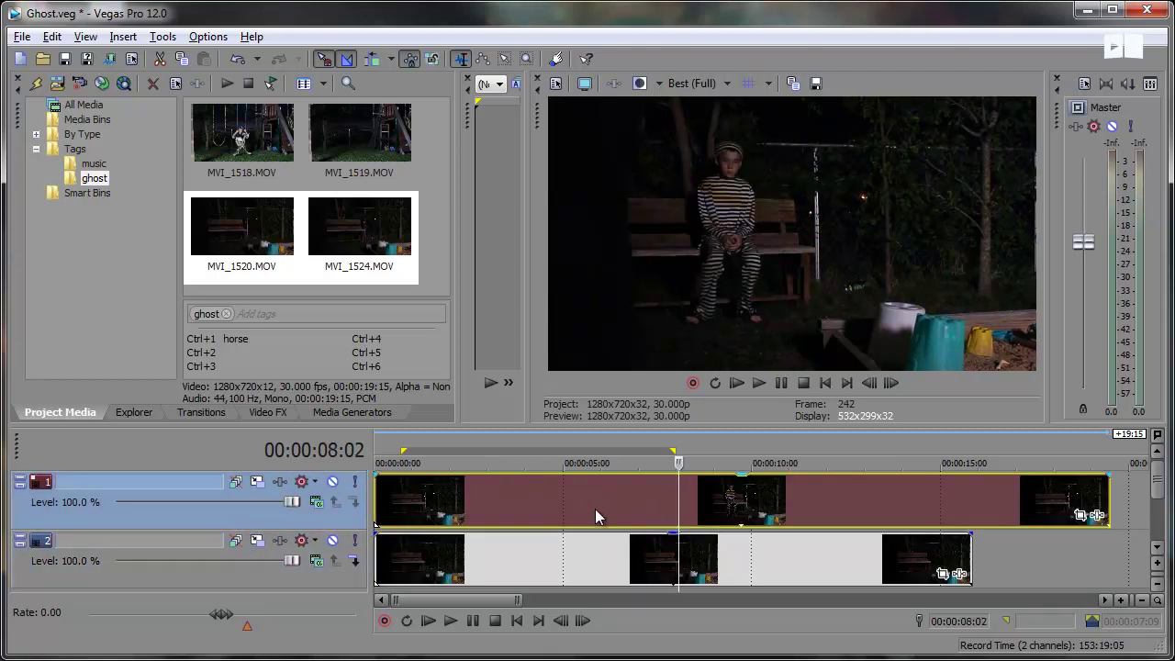
pyautogui.click(703, 511)
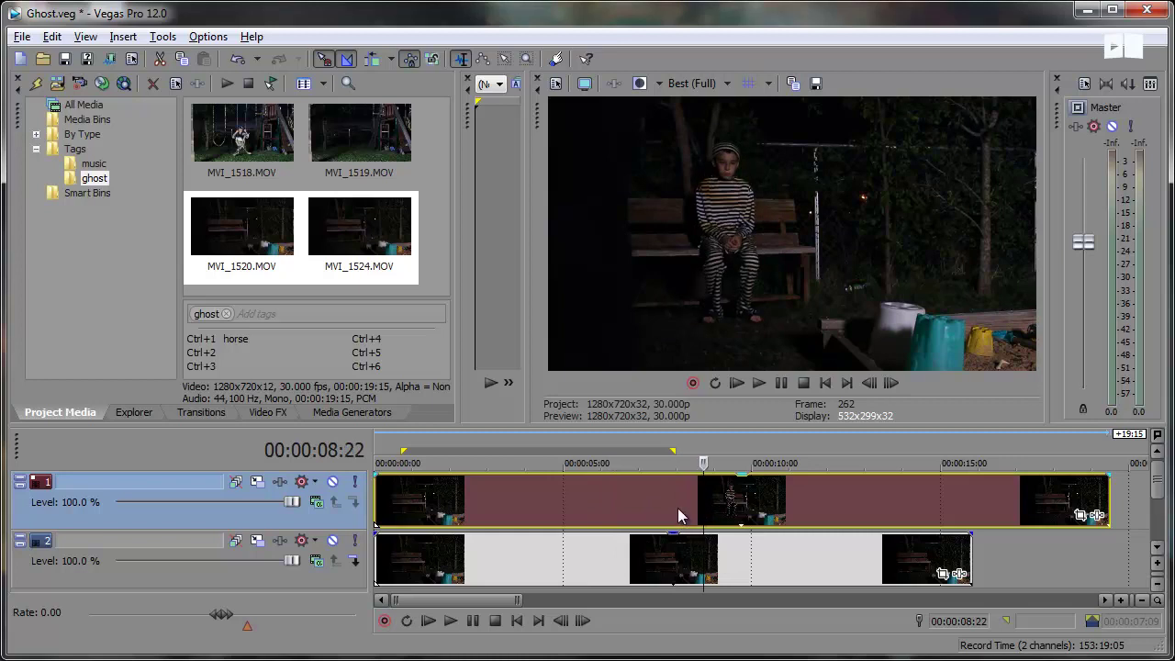
pyautogui.hotkey('alt', 'Right')
pyautogui.hotkey('alt', 'Right')
pyautogui.hotkey('alt', 'Right')
pyautogui.hotkey('alt', 'Left')
pyautogui.hotkey('alt', 'Left')
pyautogui.hotkey('alt', 'Right')
pyautogui.hotkey('alt', 'Right')
pyautogui.hotkey('alt', 'Left')
# Mark a loop region from 00:00:04:16 to 00:00:08:26 covering the bench shot.
pyautogui.click(559, 459)
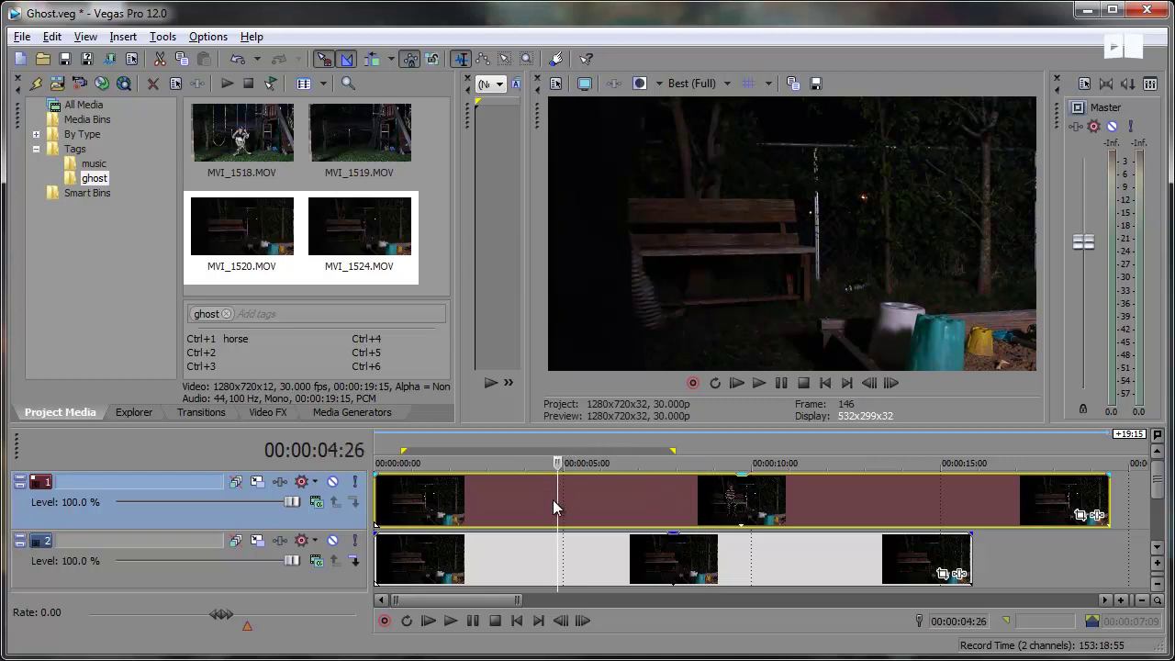
pyautogui.click(553, 496)
pyautogui.click(546, 495)
pyautogui.click(545, 494)
pyautogui.moveTo(546, 448); pyautogui.dragTo(710, 439)
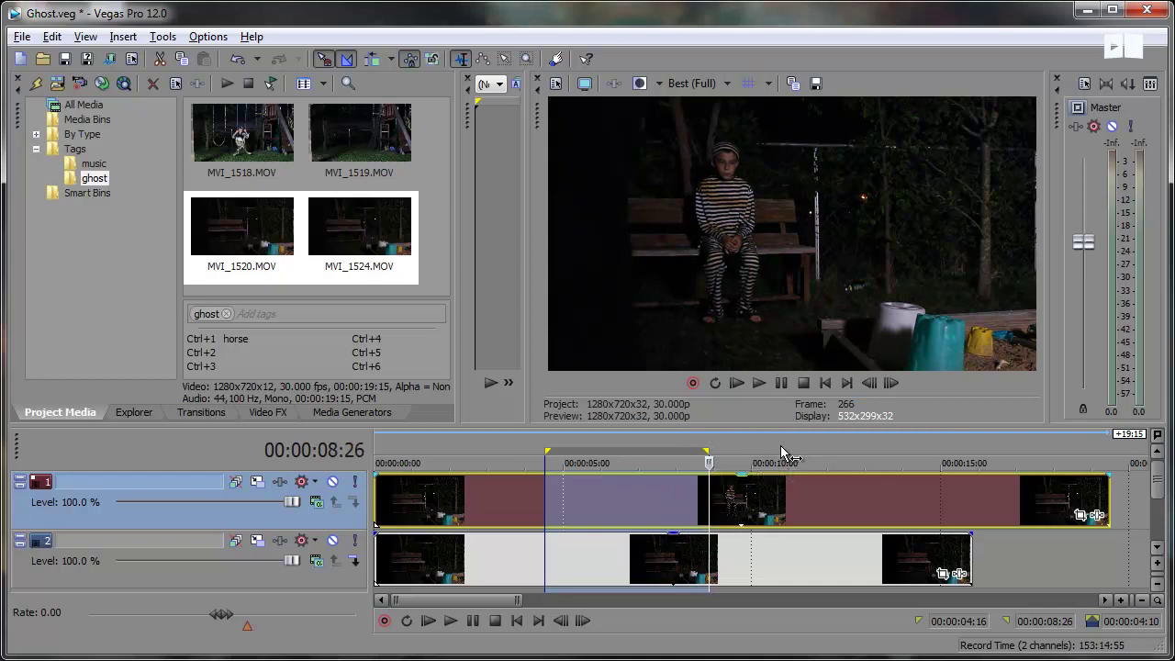
# Trim the top clip to the marked bench range and slide it near the timeline start.
pyautogui.hotkey('ctrl', 't')
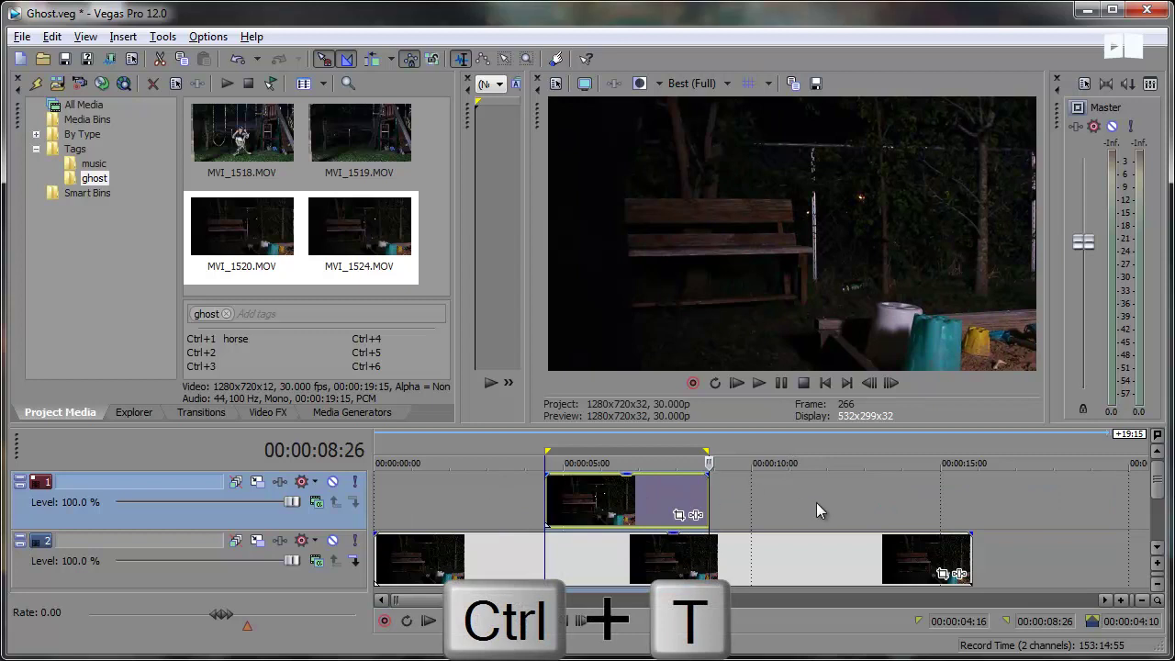
pyautogui.moveTo(647, 513); pyautogui.dragTo(493, 512)
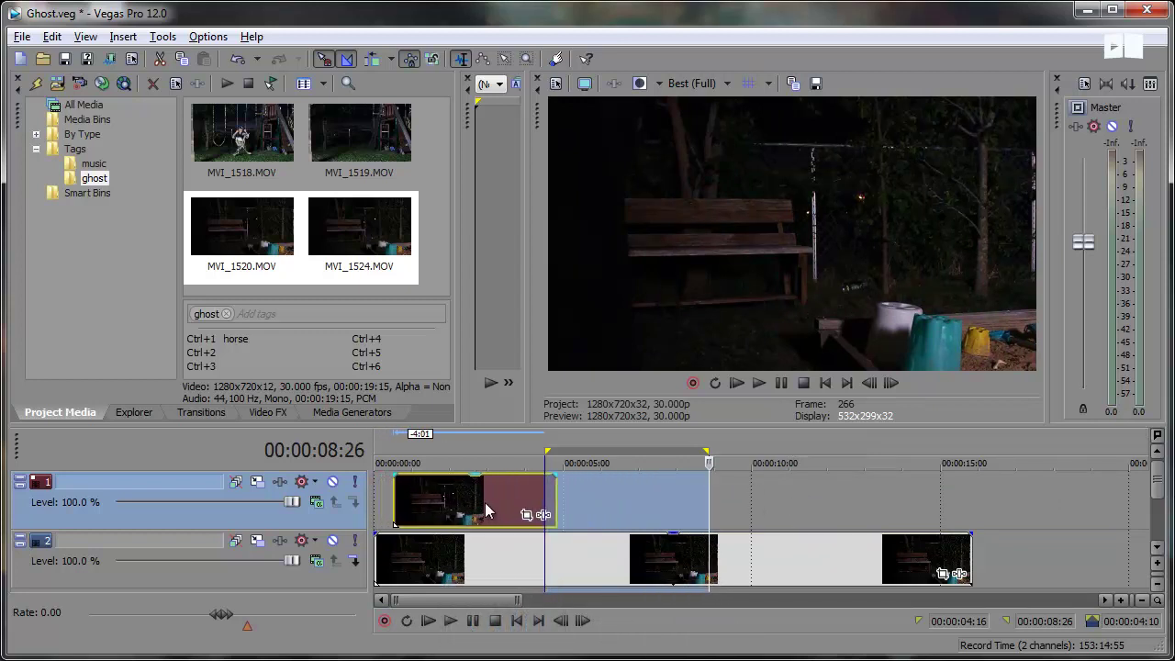
pyautogui.click(534, 451)
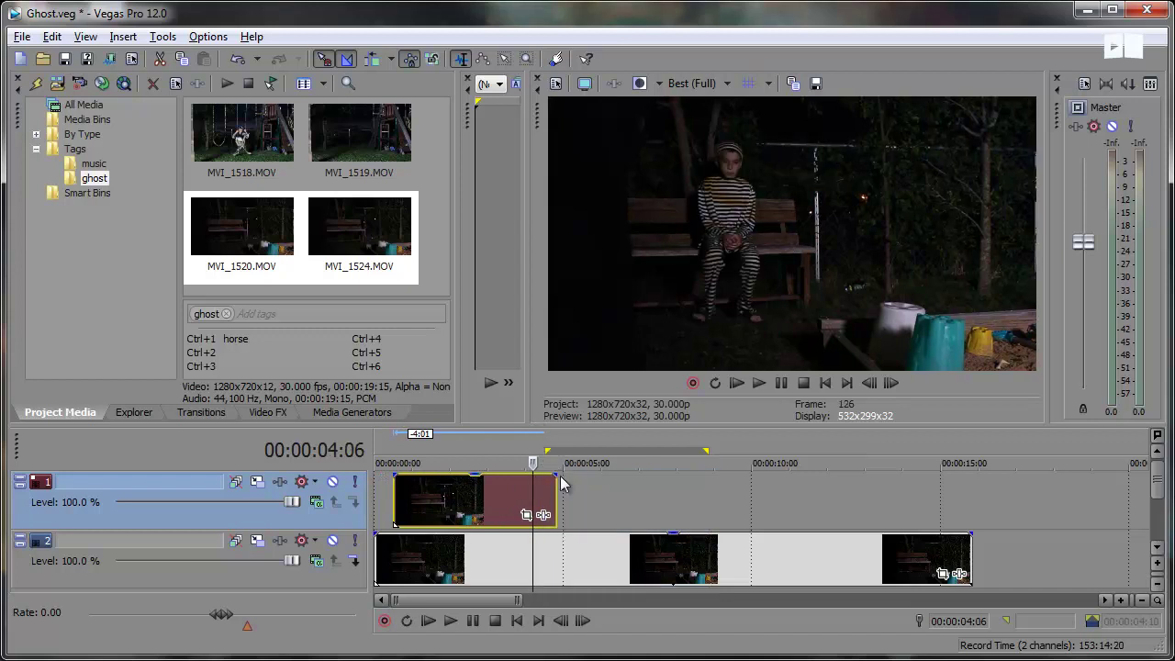
# Give the bench clip a 10-frame fade-out and preview it.
pyautogui.moveTo(559, 475); pyautogui.dragTo(548, 475)
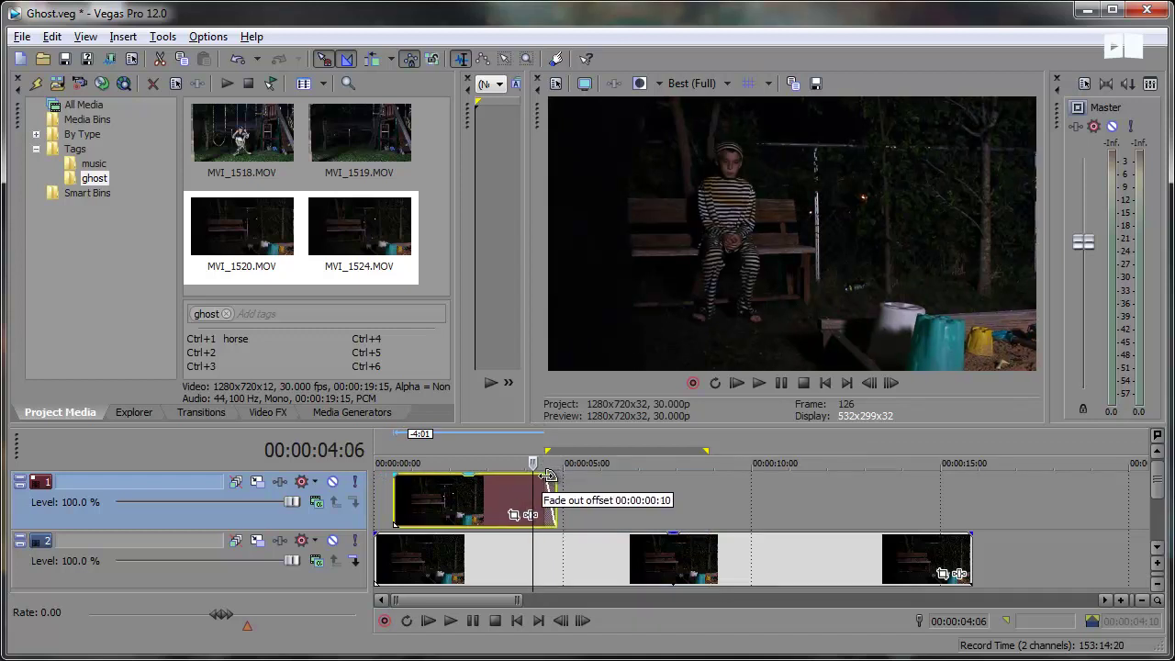
pyautogui.press('space')
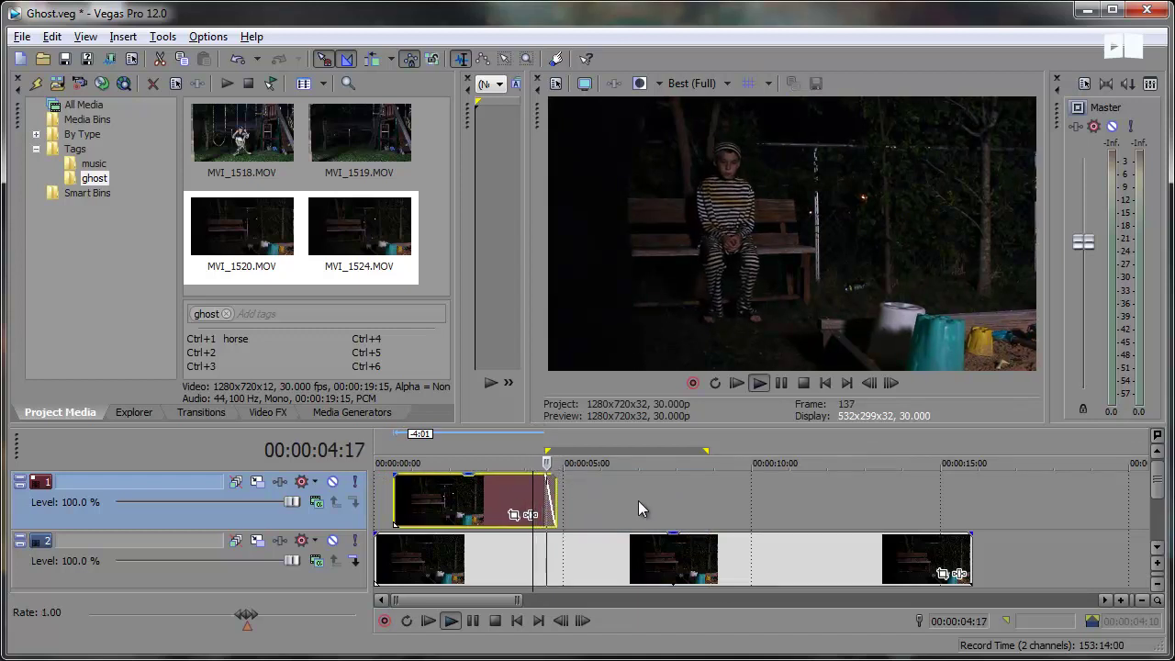
pyautogui.press('space')
pyautogui.click(474, 453)
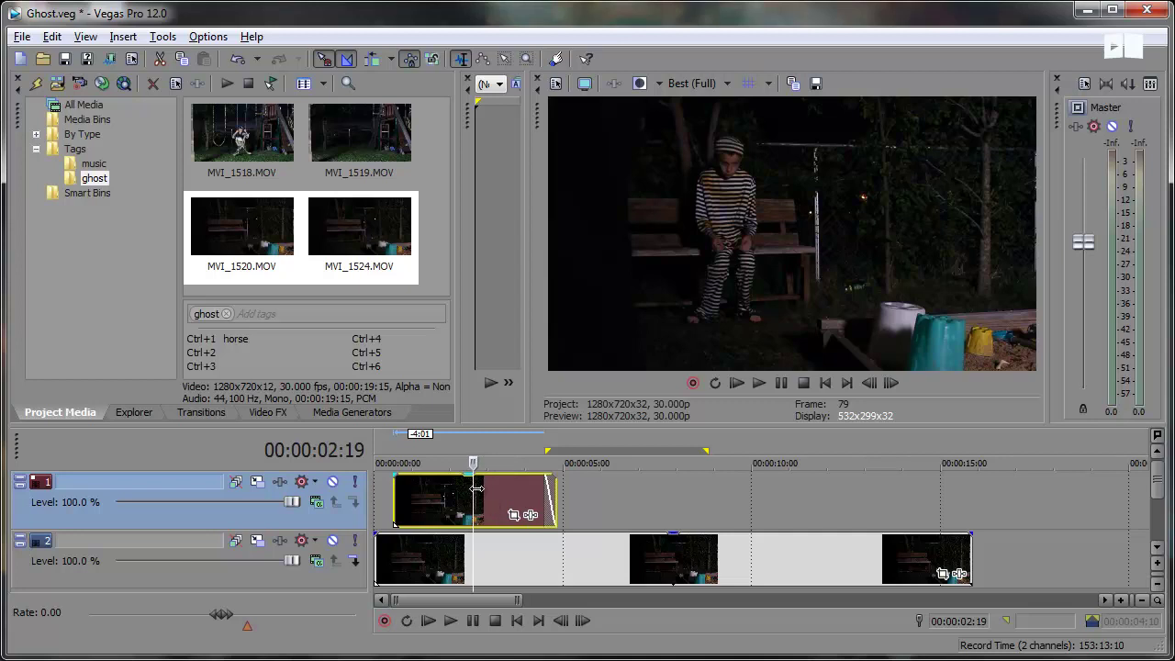
# Drop the top bench clip's opacity to 81% so the prisoner looks semi-transparent.
pyautogui.click(421, 460)
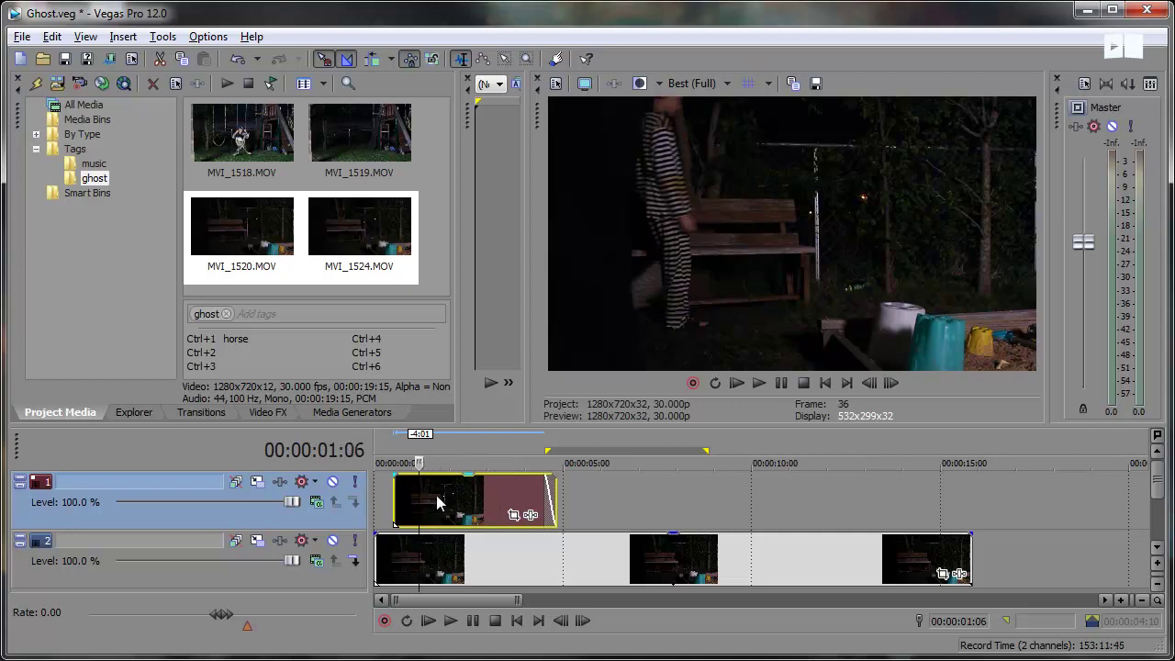
pyautogui.moveTo(468, 484)
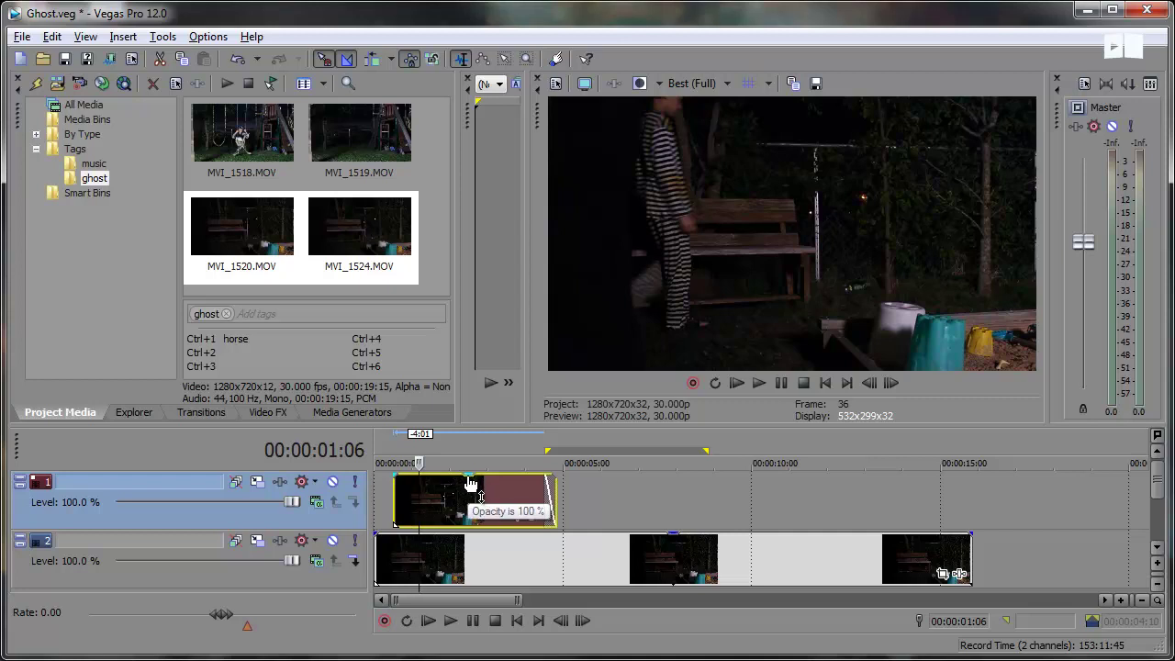
pyautogui.moveTo(468, 484); pyautogui.dragTo(471, 510)
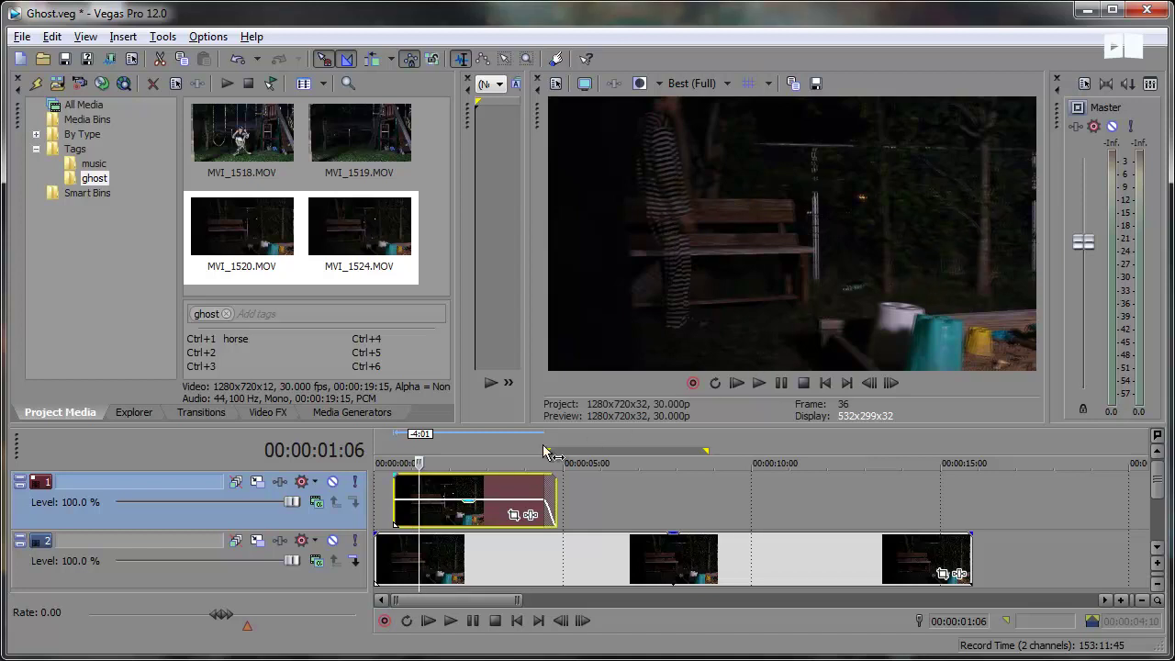
# Shift MVI_1524's pan/crop framing right to X center 648.1, then close the window.
pyautogui.click(516, 515)
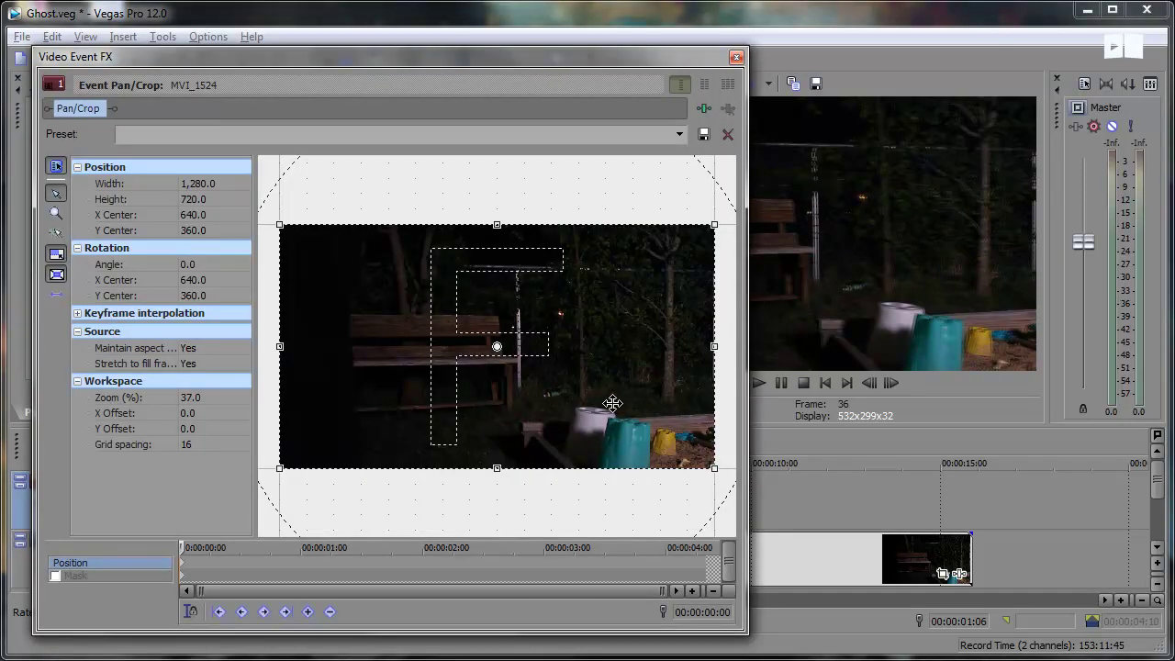
pyautogui.moveTo(613, 403); pyautogui.dragTo(613, 403)
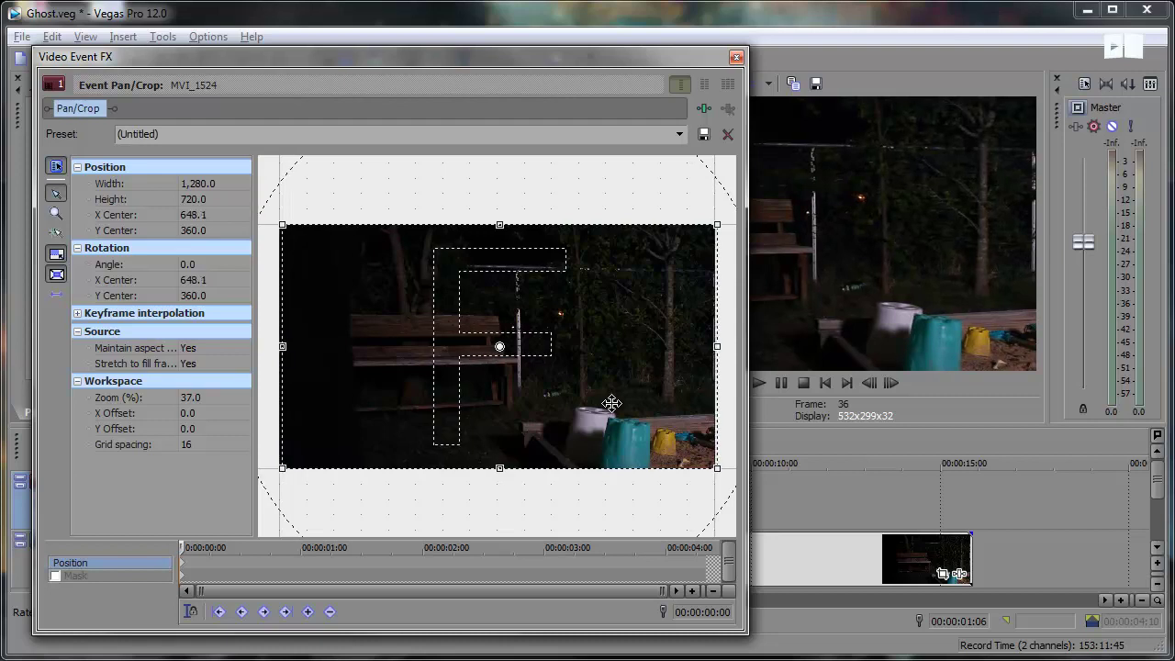
pyautogui.click(737, 58)
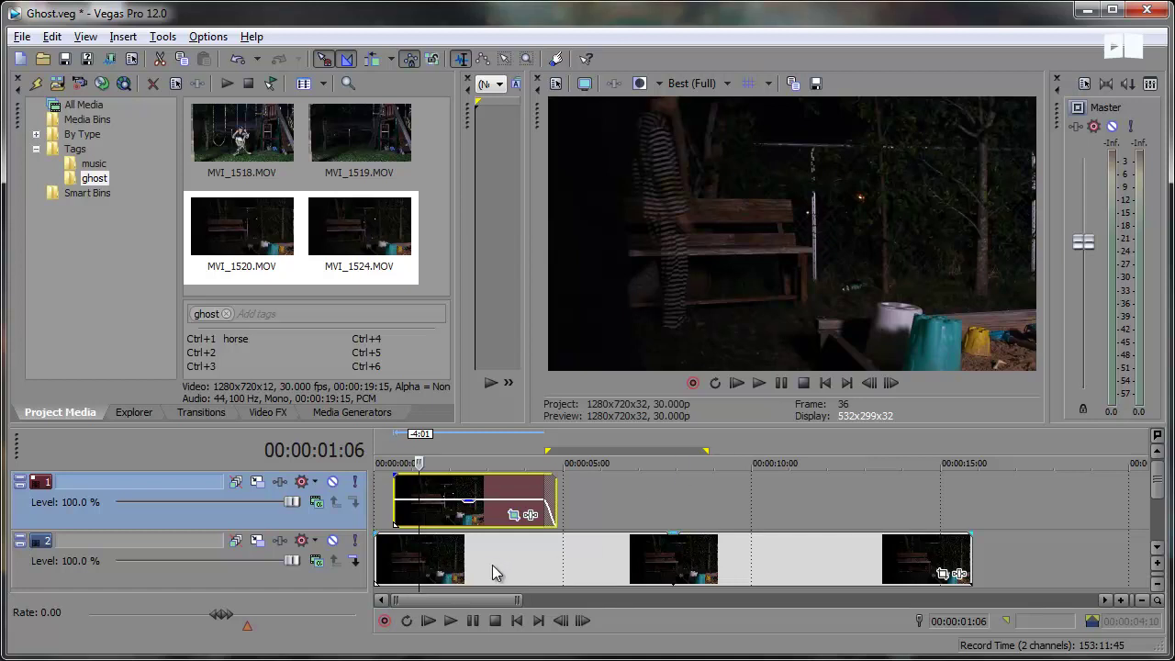
# Trim the track 2 empty-bench clip to end at 00:00:05:15 and play from the start.
pyautogui.click(580, 562)
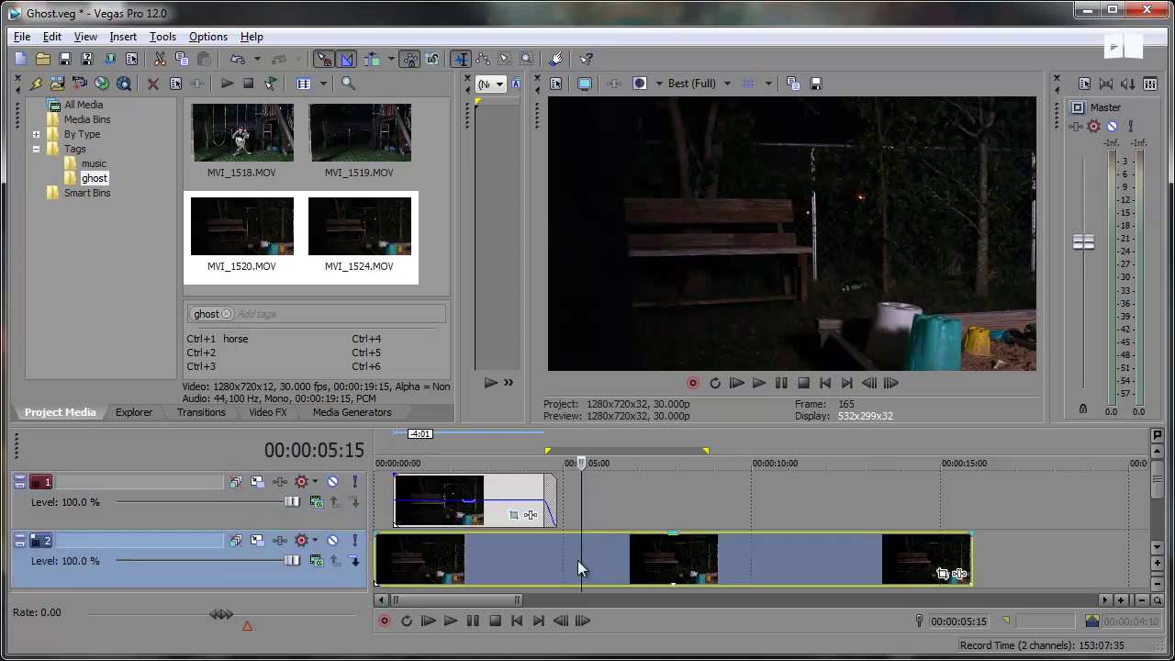
pyautogui.hotkey('alt', ']')
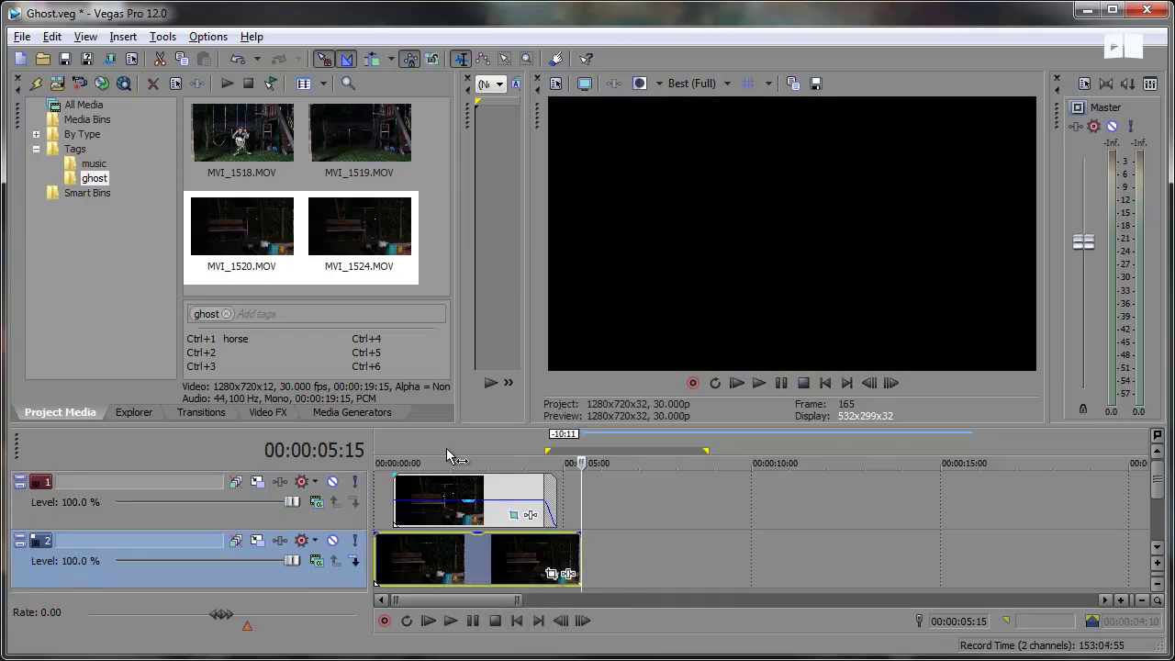
pyautogui.click(428, 622)
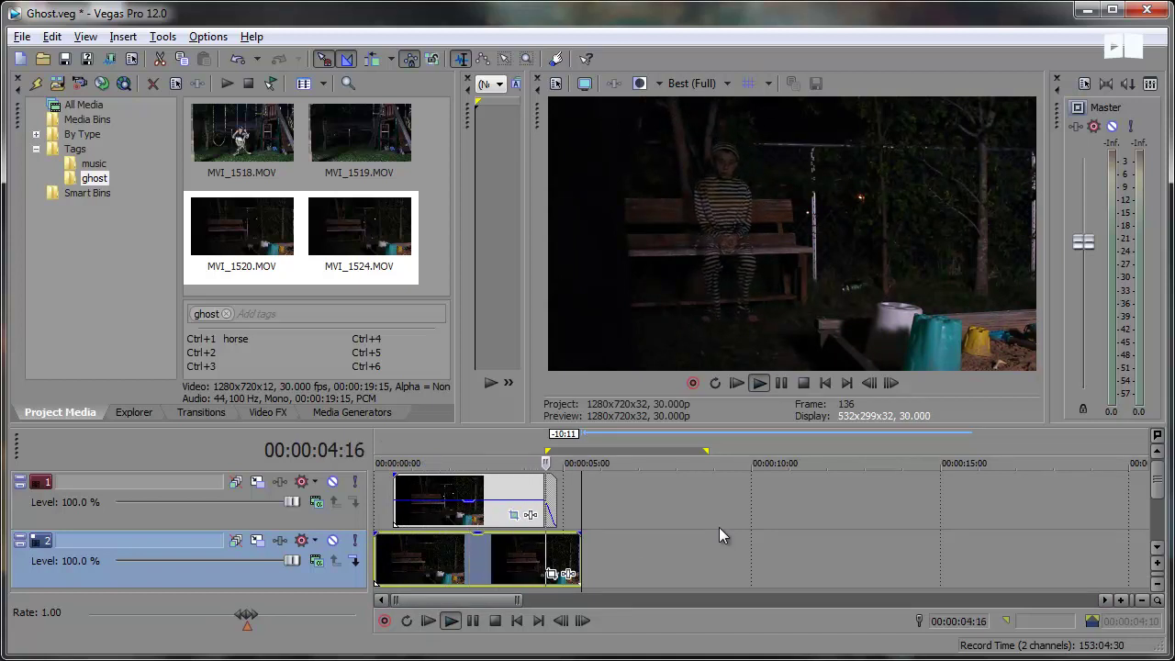
# Fade the prisoner clip to about 24% opacity, previewing playback between adjustments.
pyautogui.click(420, 449)
pyautogui.moveTo(464, 503)
pyautogui.mouseDown()
pyautogui.moveTo(467, 525)
pyautogui.moveTo(468, 514)
pyautogui.mouseUp()
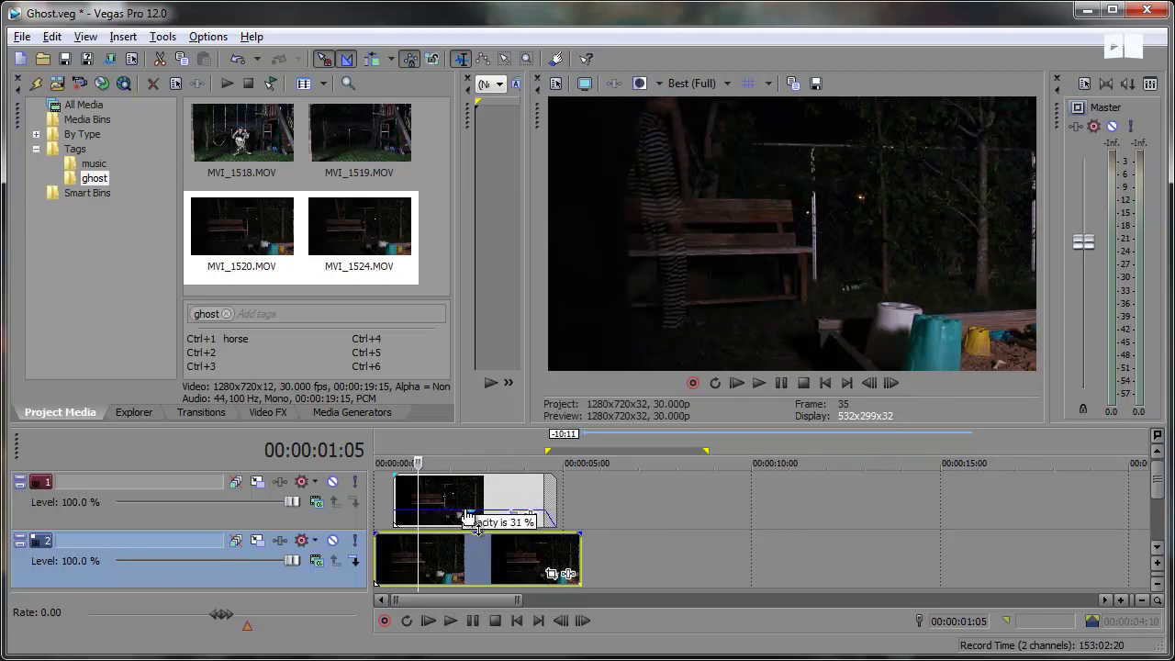
pyautogui.press('space')
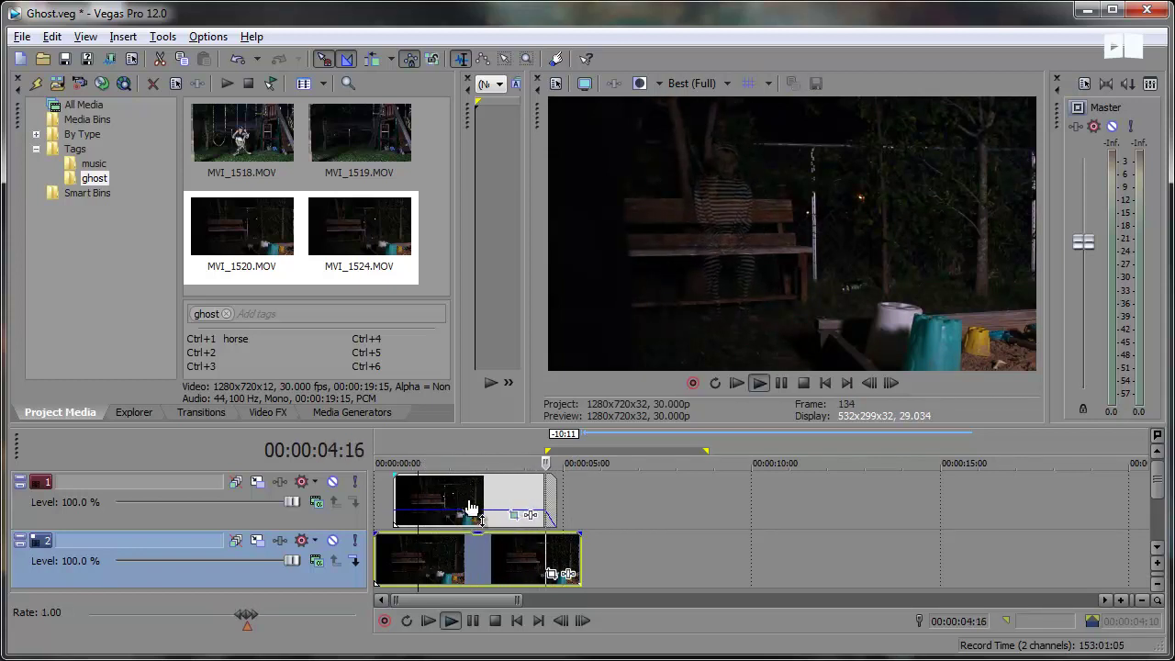
pyautogui.press('space')
pyautogui.moveTo(470, 512); pyautogui.dragTo(456, 531)
pyautogui.press('space')
pyautogui.press('space')
pyautogui.press('space')
pyautogui.press('space')
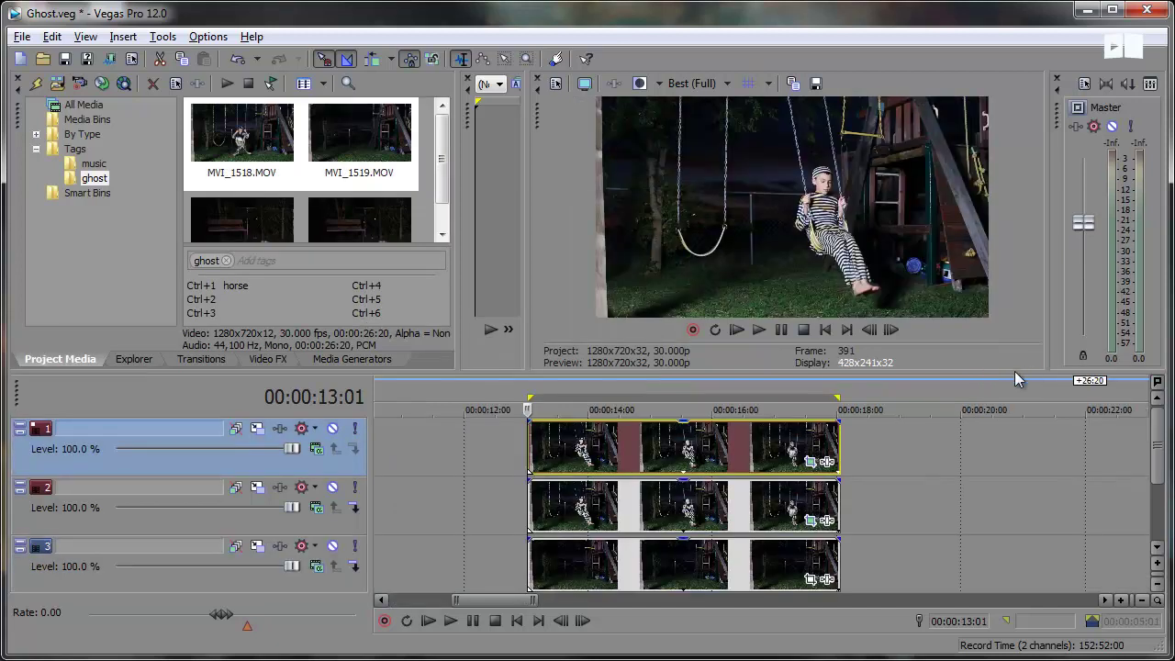
# Preview the swing scene, briefly solo track 3, then set the top swing clip to 27% opacity.
pyautogui.press('space')
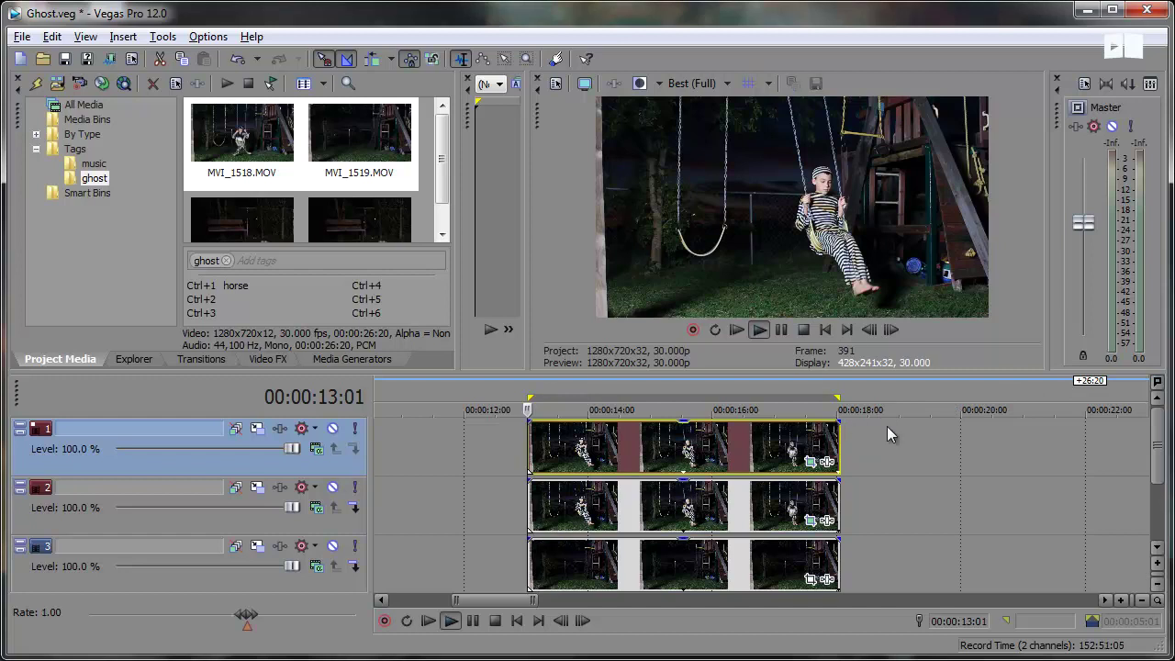
pyautogui.press('space')
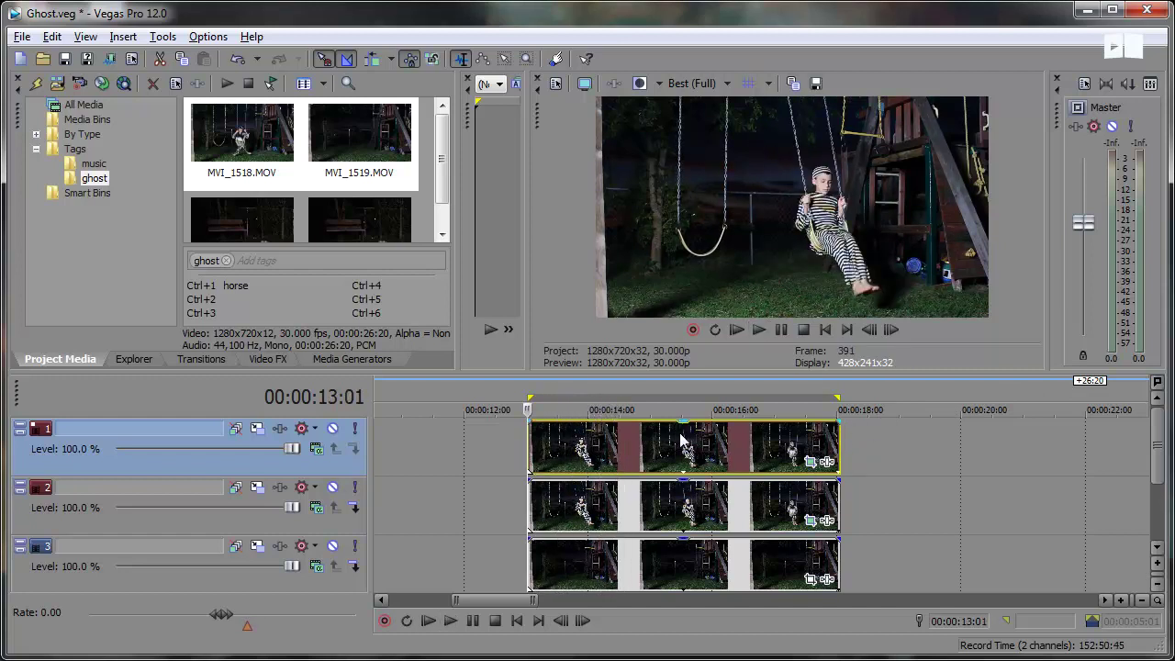
pyautogui.click(354, 549)
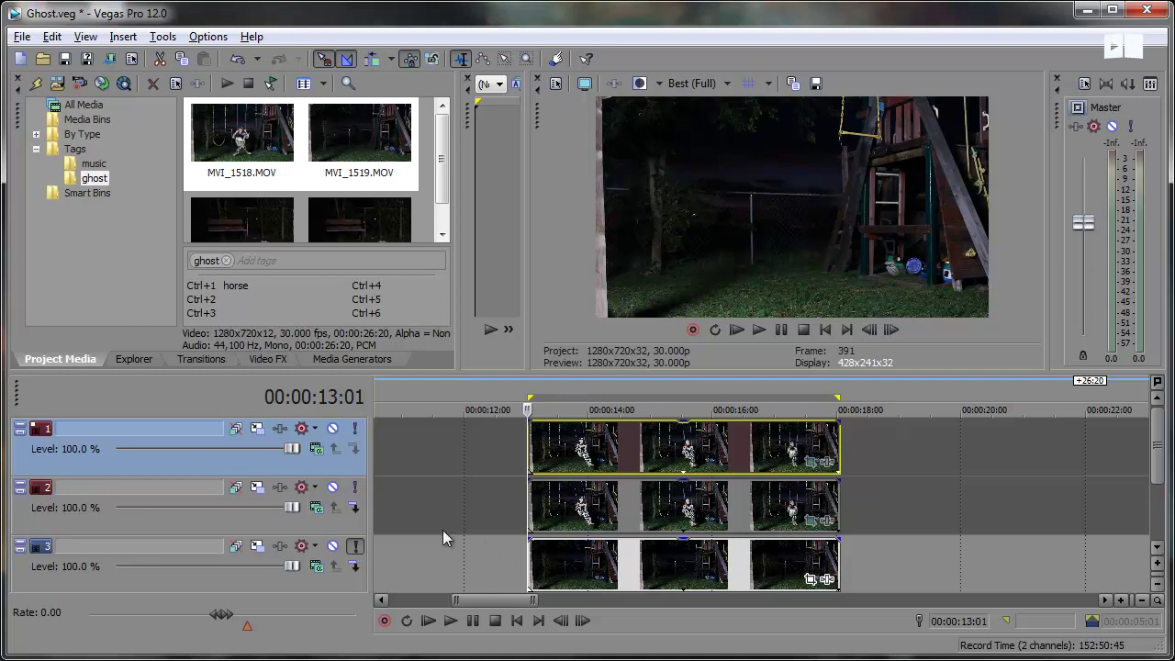
pyautogui.click(355, 548)
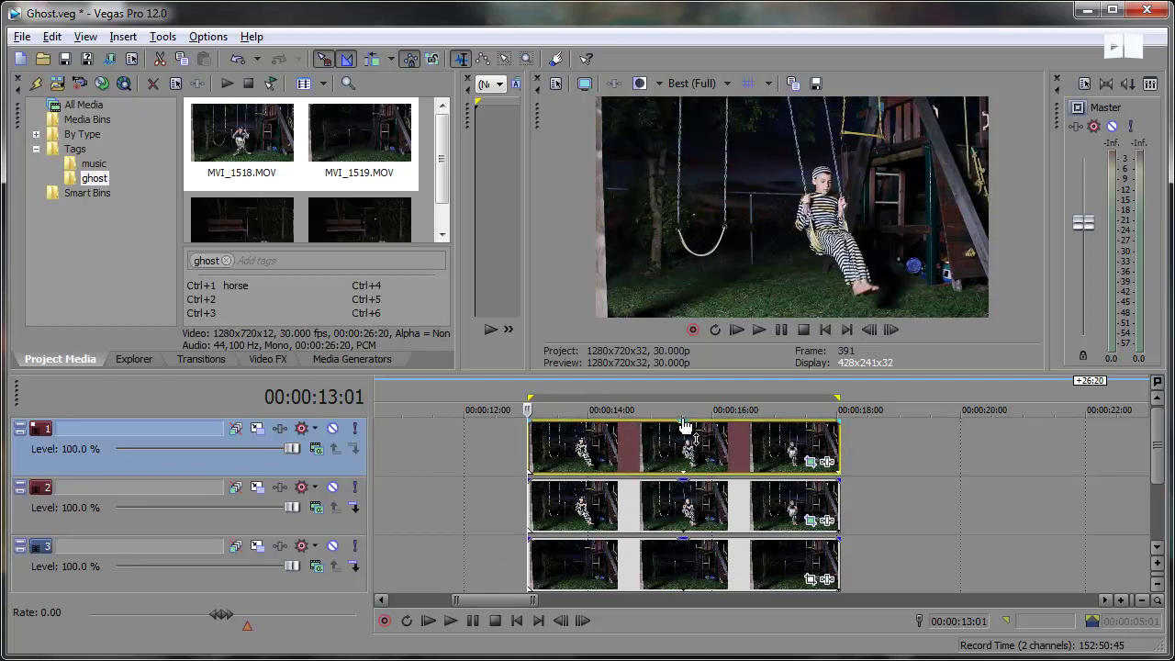
pyautogui.moveTo(684, 425); pyautogui.dragTo(686, 464)
# Inspect the positive mask on track 1's swing clip and the negative mask on track 2's.
pyautogui.click(812, 462)
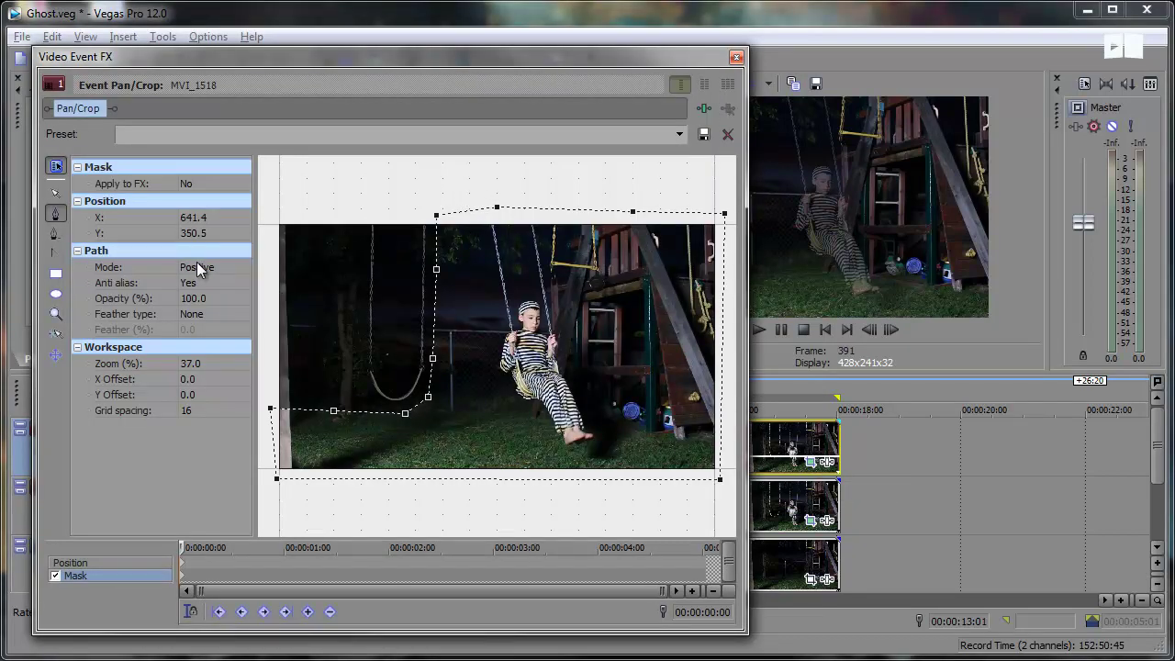
pyautogui.click(736, 57)
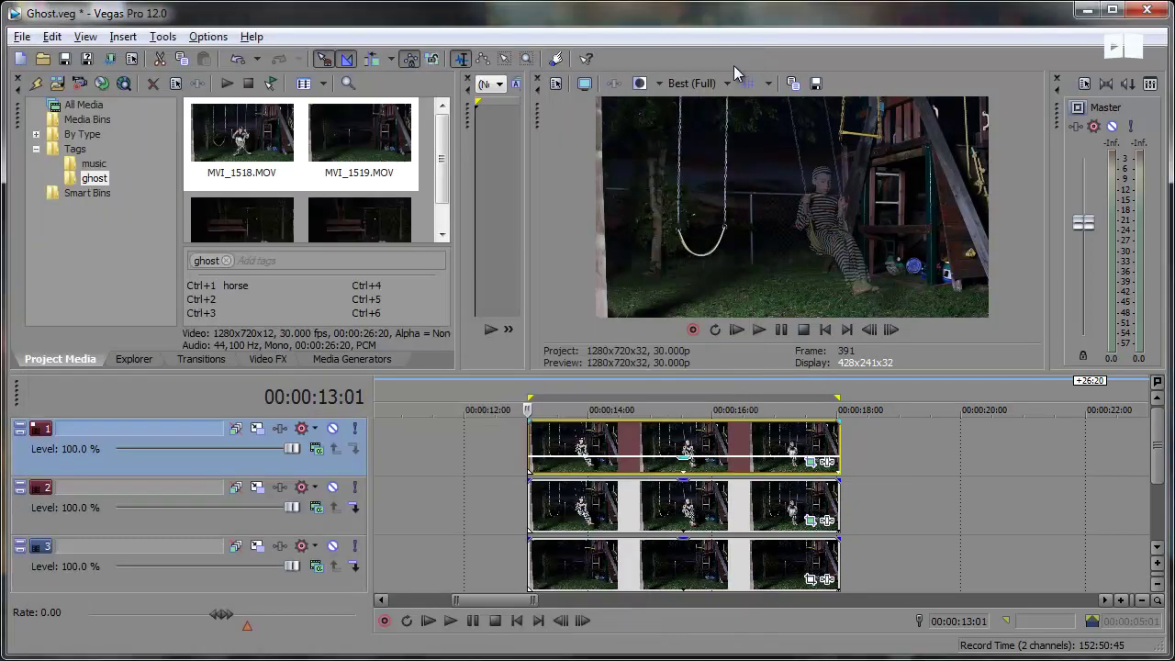
pyautogui.click(811, 522)
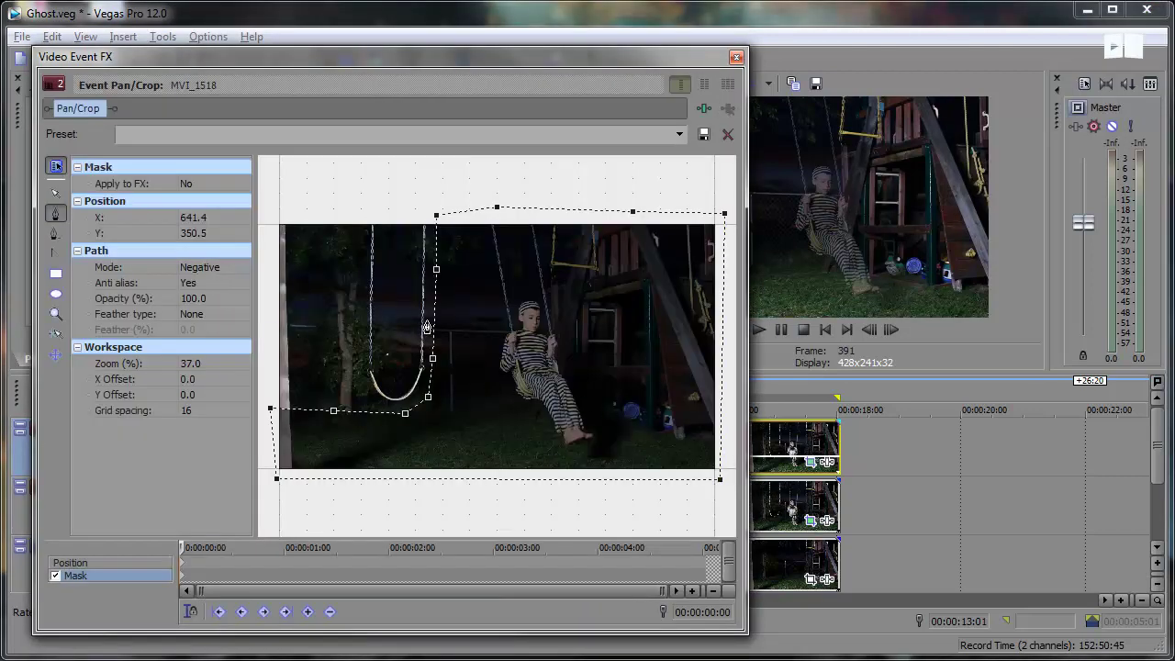
pyautogui.click(736, 57)
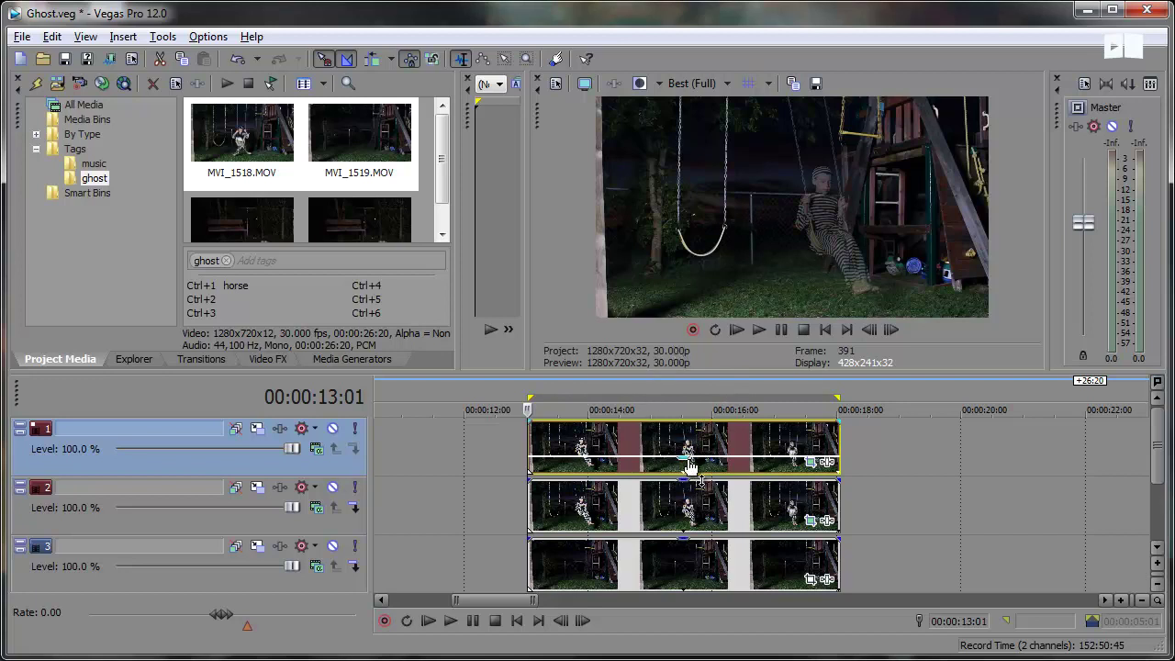
# Adjust the top swing clip's opacity to about 24% and preview the faint ghost boy.
pyautogui.moveTo(687, 456); pyautogui.dragTo(686, 462)
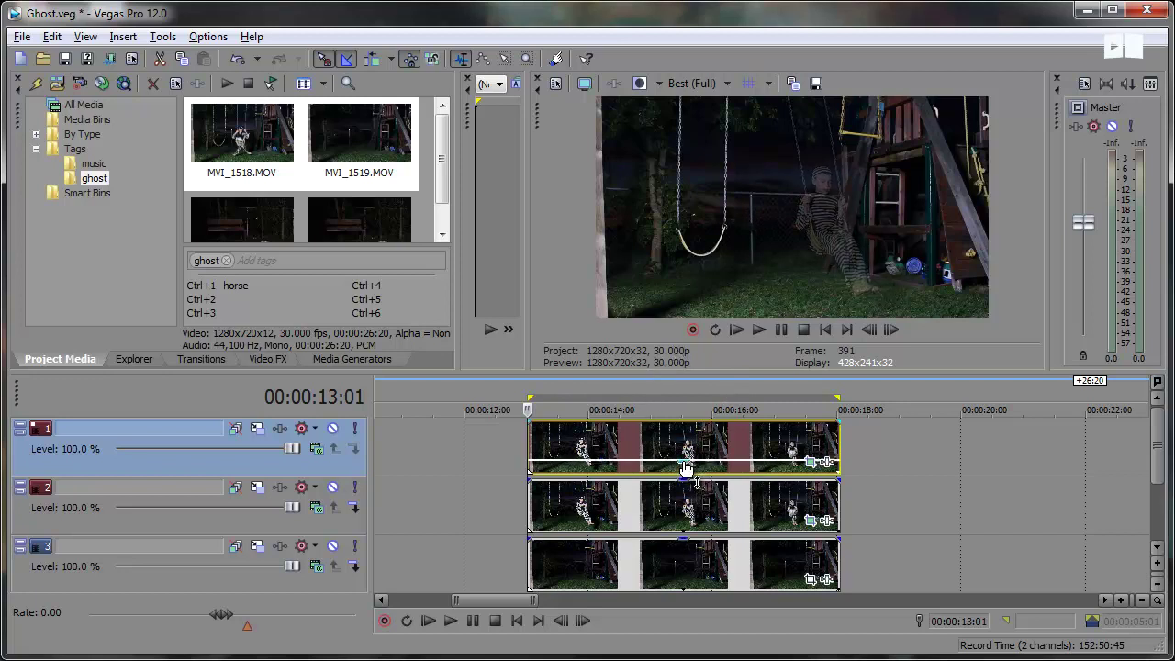
pyautogui.press('space')
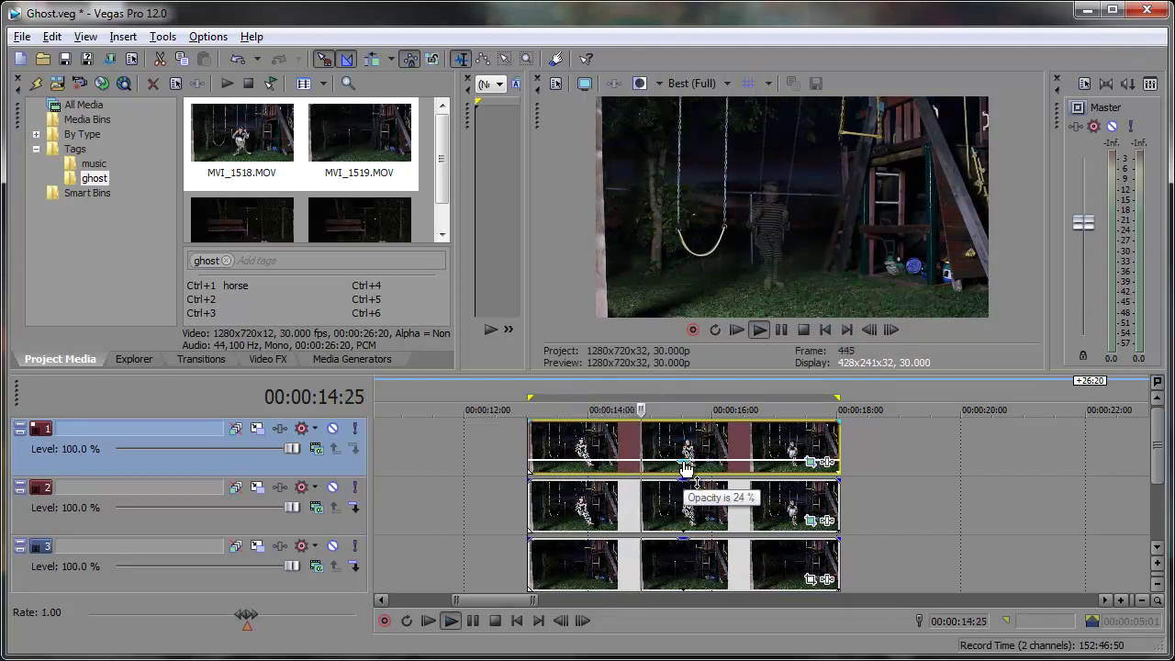